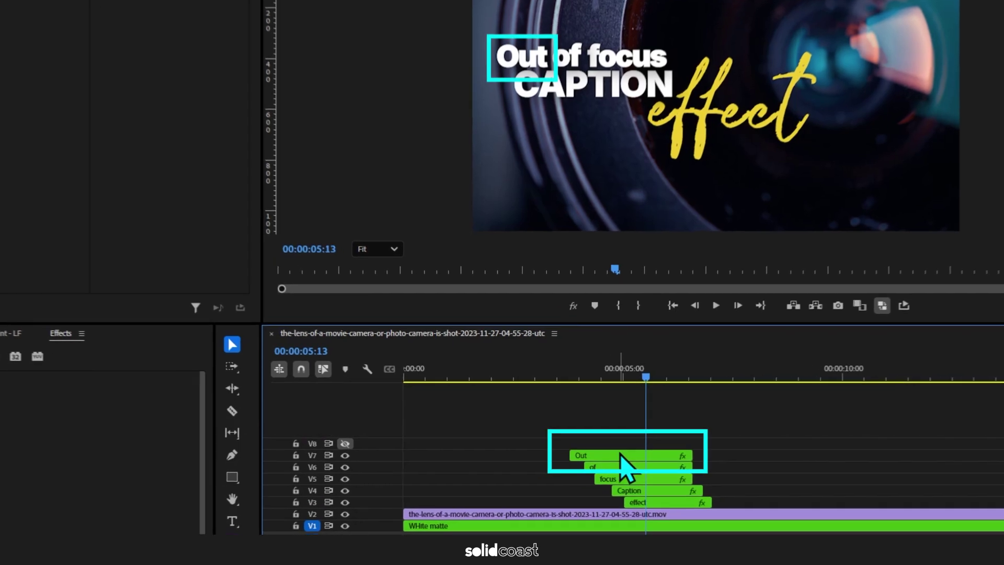
# Apply Gaussian Blur to the "Out" caption clip with an elliptical mask and a blurriness of 43.
pyautogui.click(578, 451)
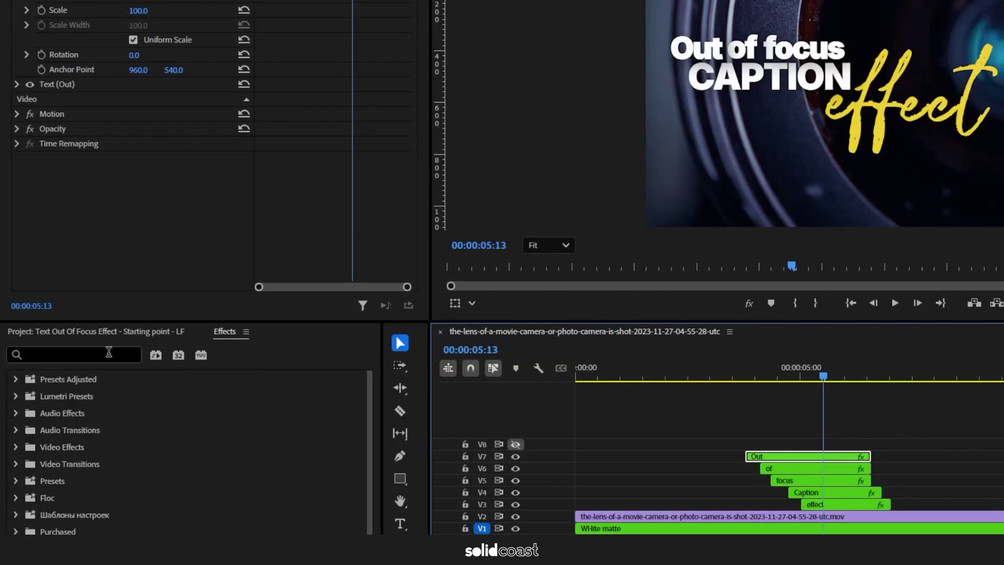
pyautogui.write('gaus')
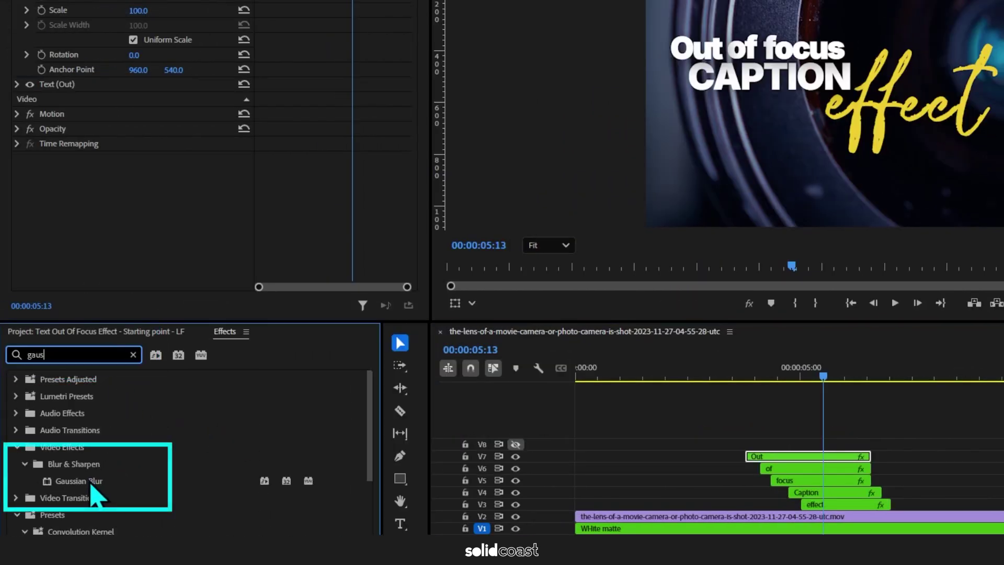
pyautogui.moveTo(104, 481); pyautogui.dragTo(781, 454)
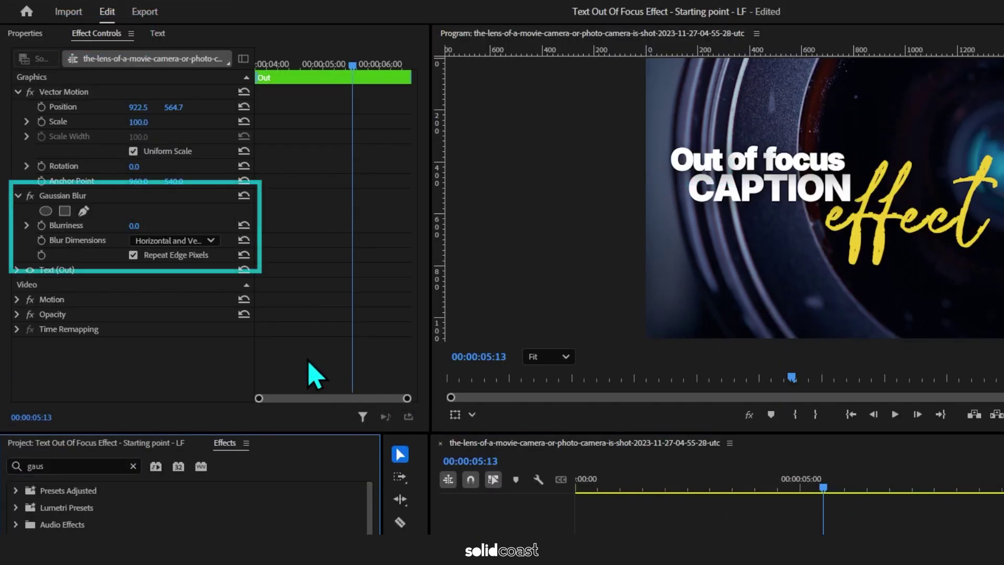
pyautogui.click(45, 211)
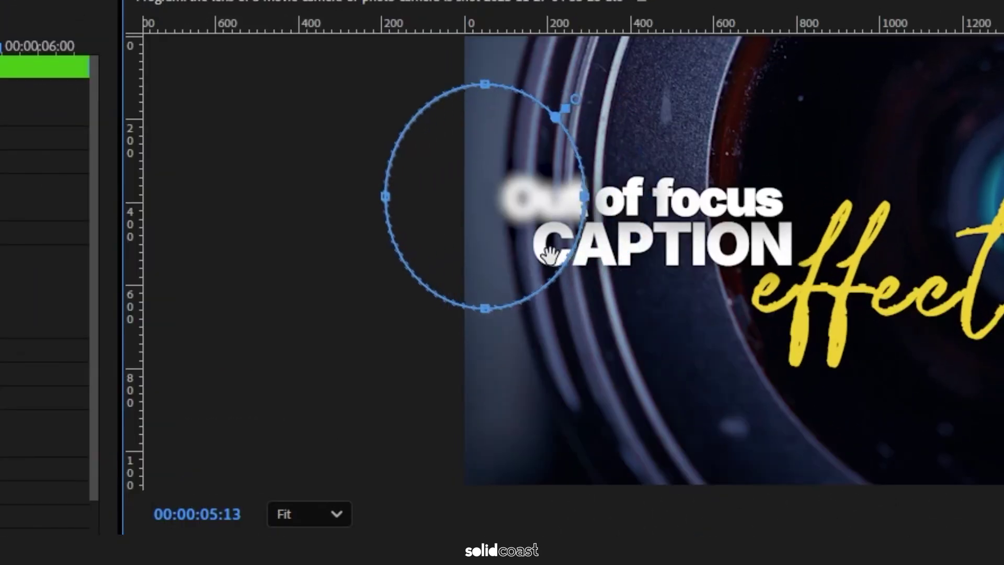
# Move, narrow and tilt the ellipse mask so it covers only the outer left edge of the letter O in "Out".
pyautogui.moveTo(700, 193); pyautogui.dragTo(689, 191)
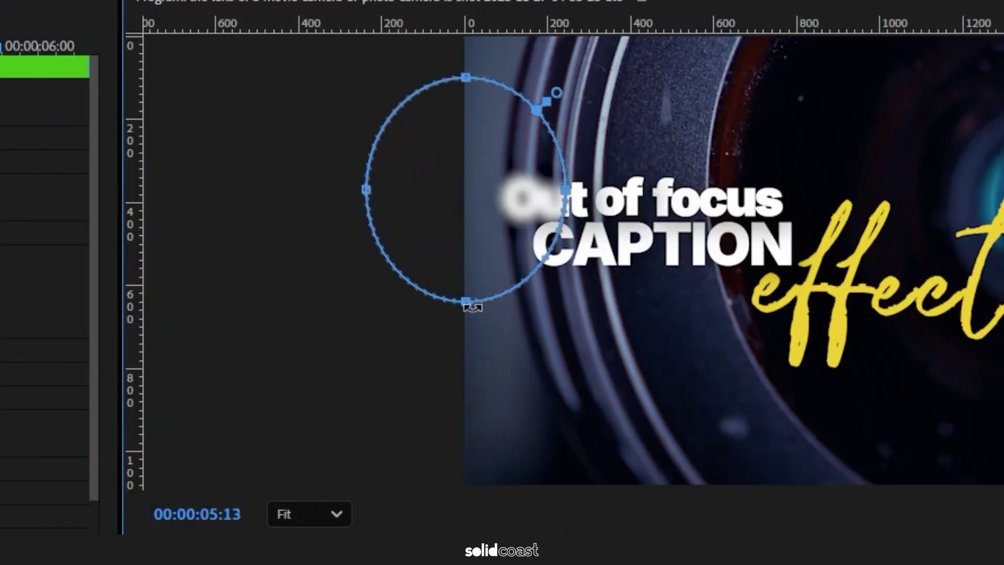
pyautogui.moveTo(465, 302); pyautogui.dragTo(465, 241)
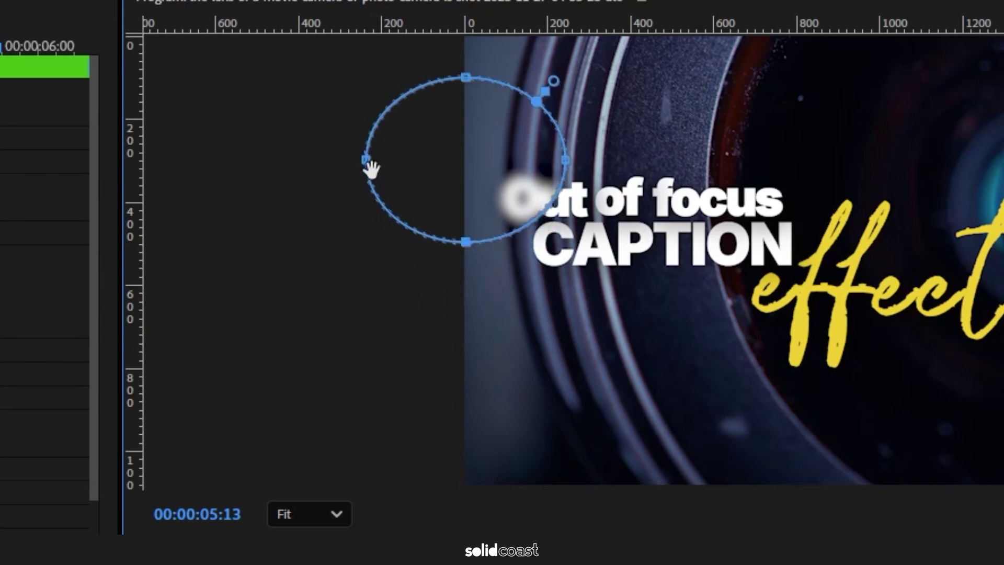
pyautogui.moveTo(370, 166); pyautogui.dragTo(459, 168)
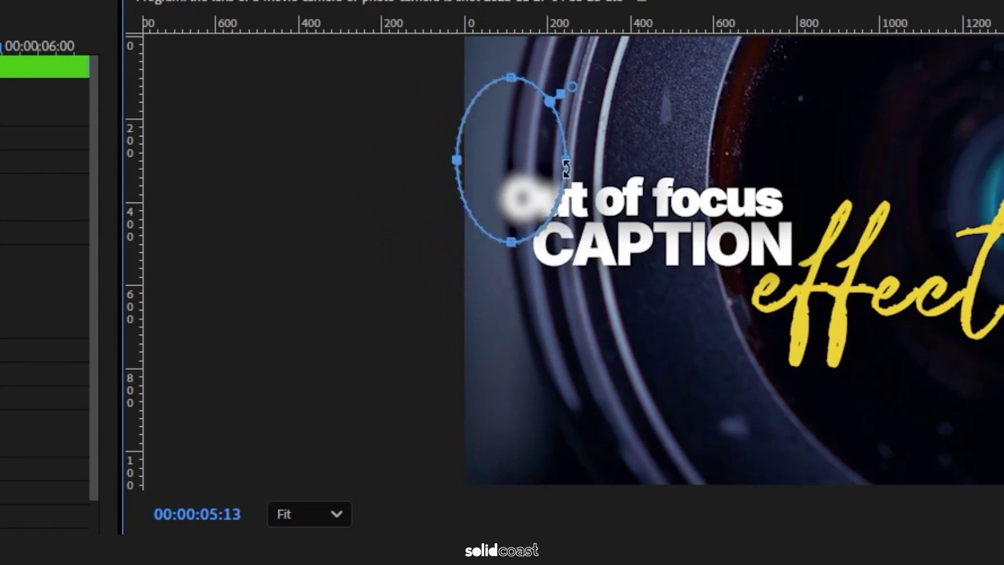
pyautogui.moveTo(567, 160); pyautogui.dragTo(509, 207)
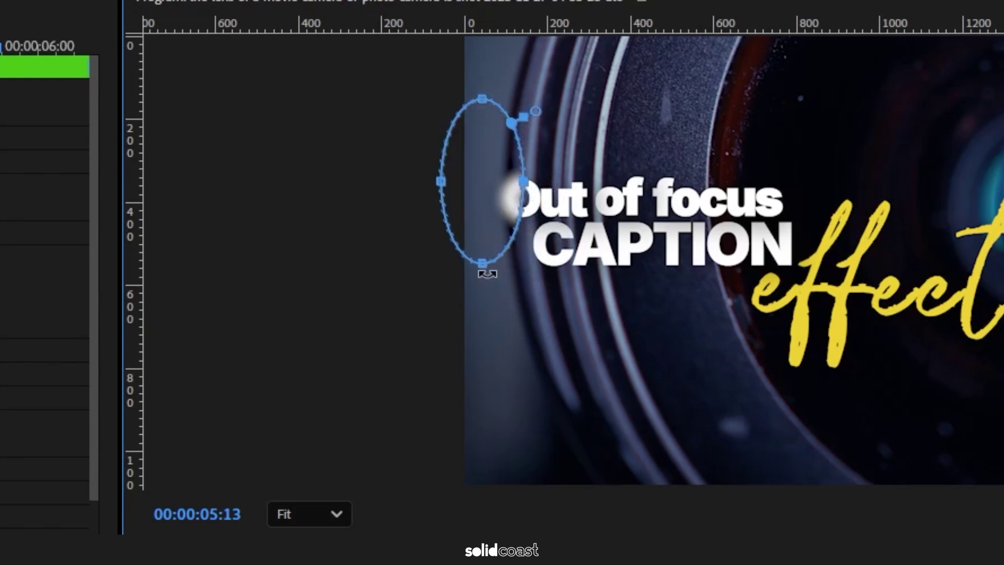
pyautogui.moveTo(488, 274); pyautogui.dragTo(456, 284)
# Set the mask feather to 38 and the blurriness to 25, and tilt the mask slightly further clockwise around the O.
pyautogui.scroll(4, 578, 314)
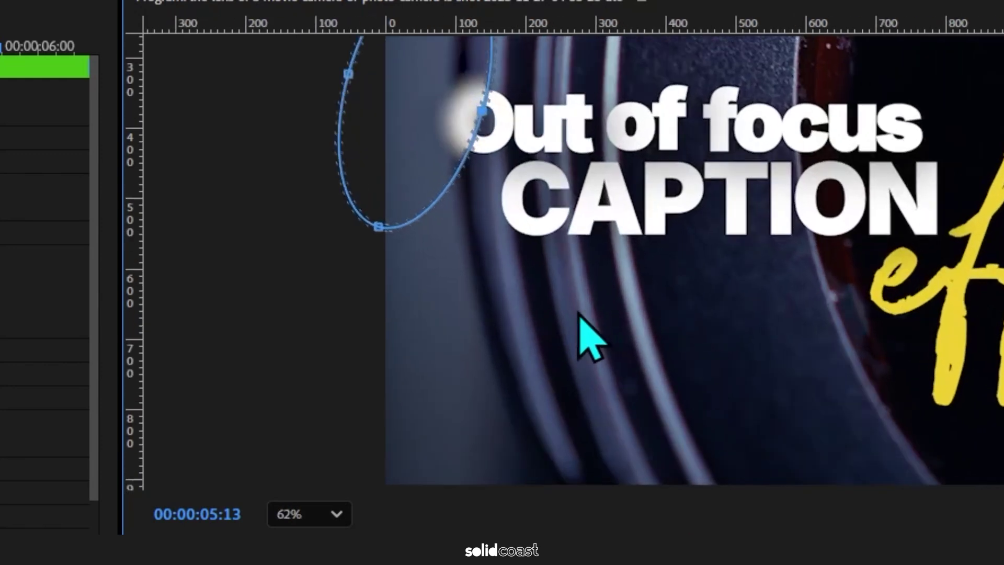
pyautogui.moveTo(539, 165); pyautogui.dragTo(504, 369)
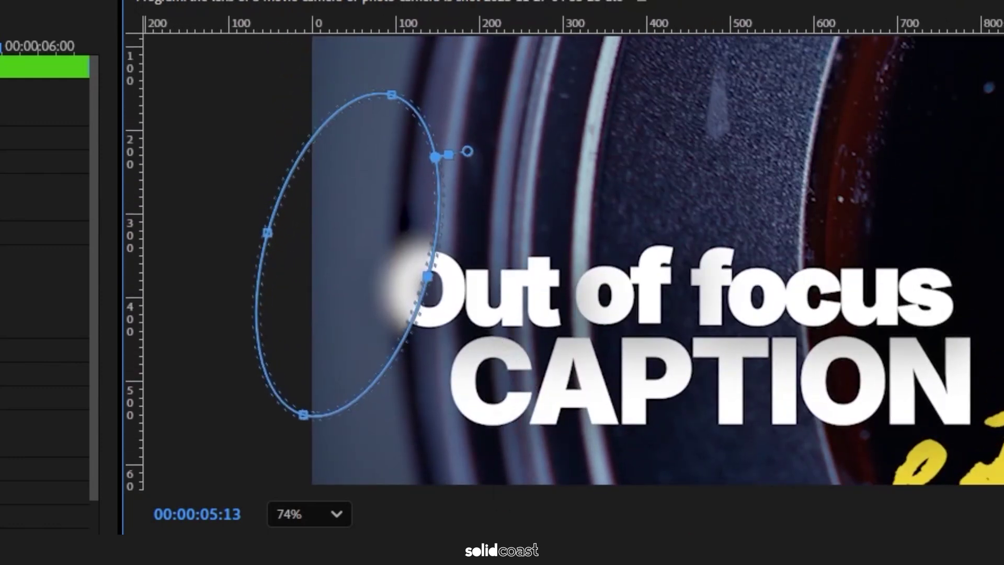
pyautogui.hotkey('ctrl', 'shift', 'a')
pyautogui.scroll(3, 410, 366)
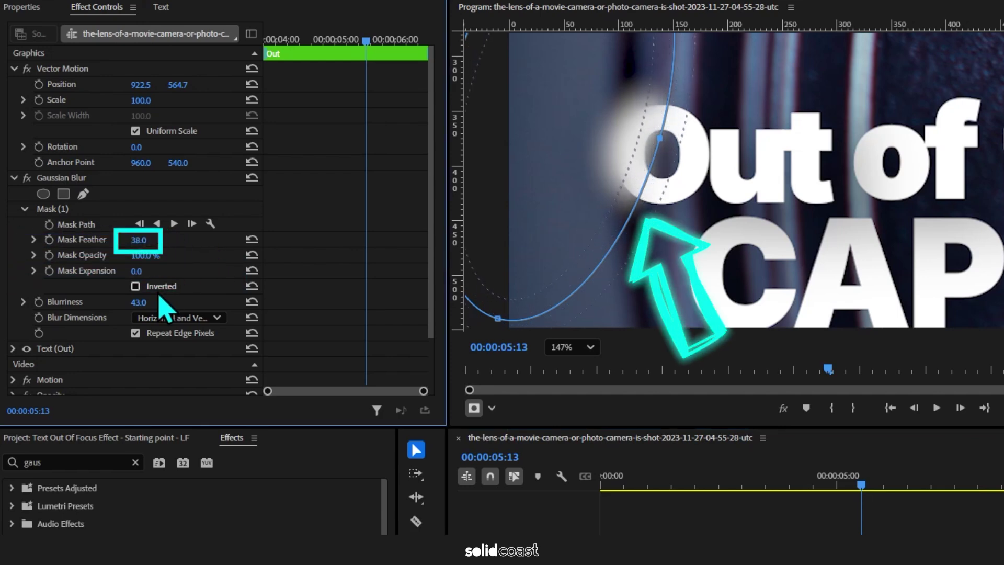
pyautogui.moveTo(138, 302); pyautogui.dragTo(128, 302)
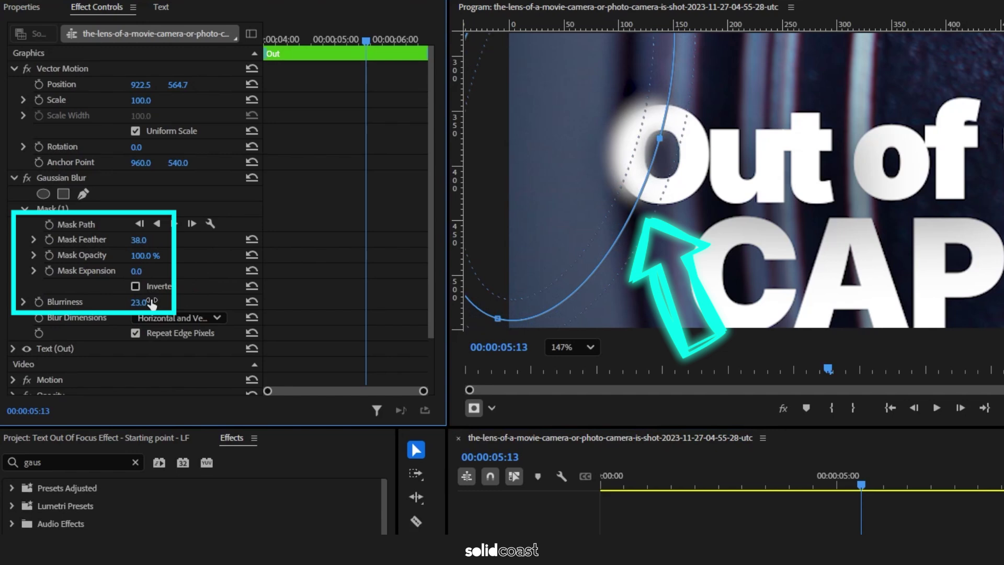
pyautogui.moveTo(143, 260); pyautogui.dragTo(124, 260)
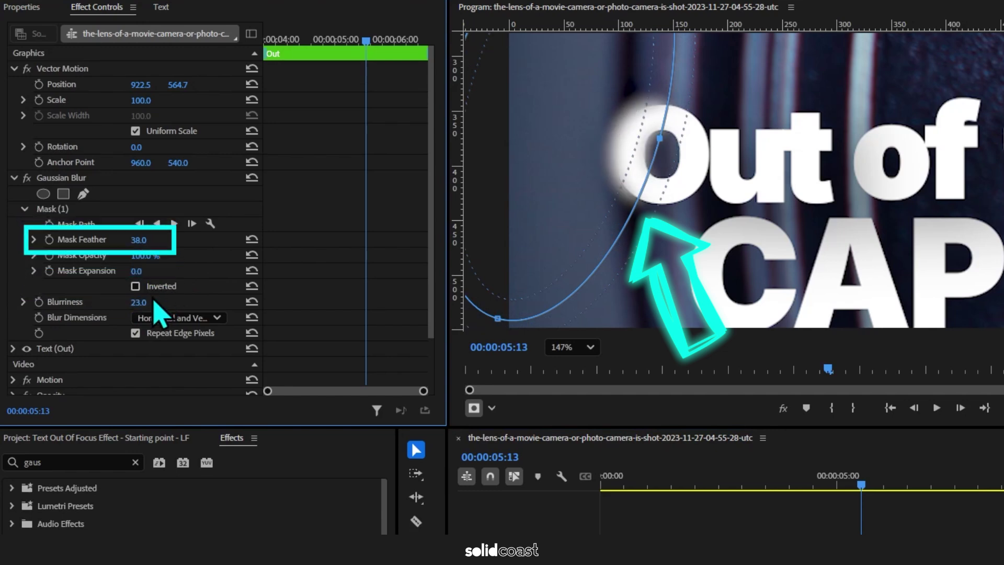
pyautogui.moveTo(148, 303); pyautogui.dragTo(155, 302)
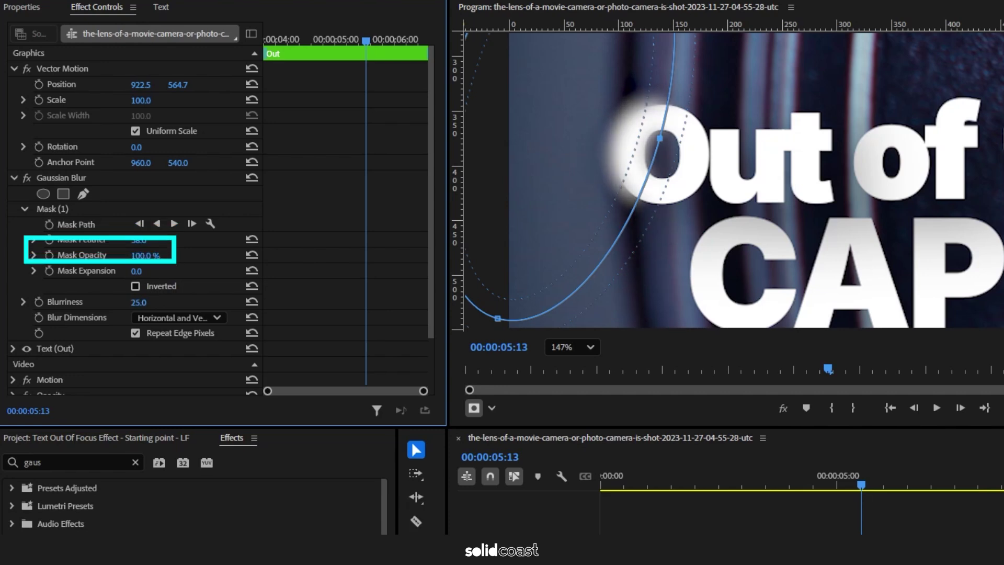
pyautogui.scroll(-3, 661, 269)
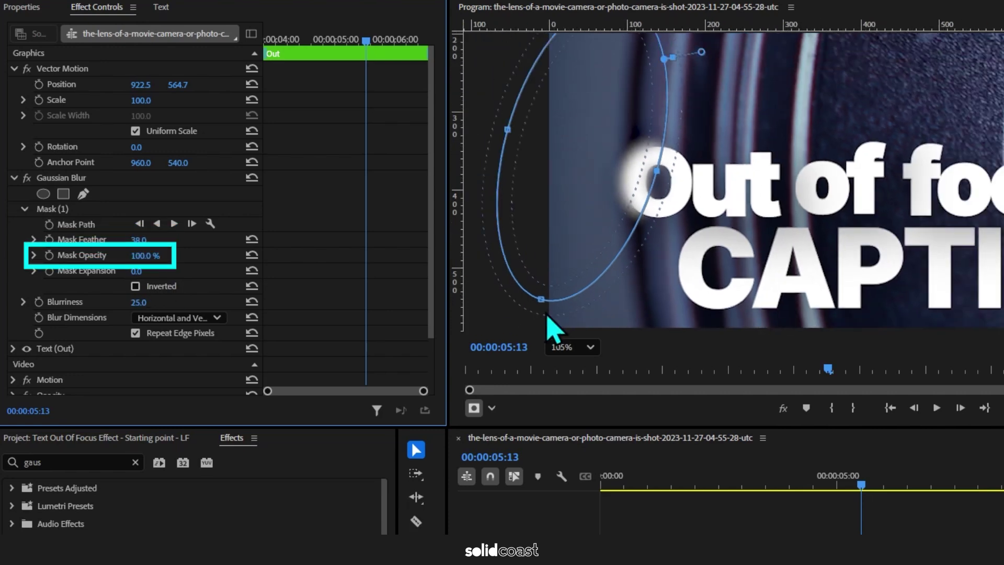
pyautogui.moveTo(547, 316); pyautogui.dragTo(517, 303)
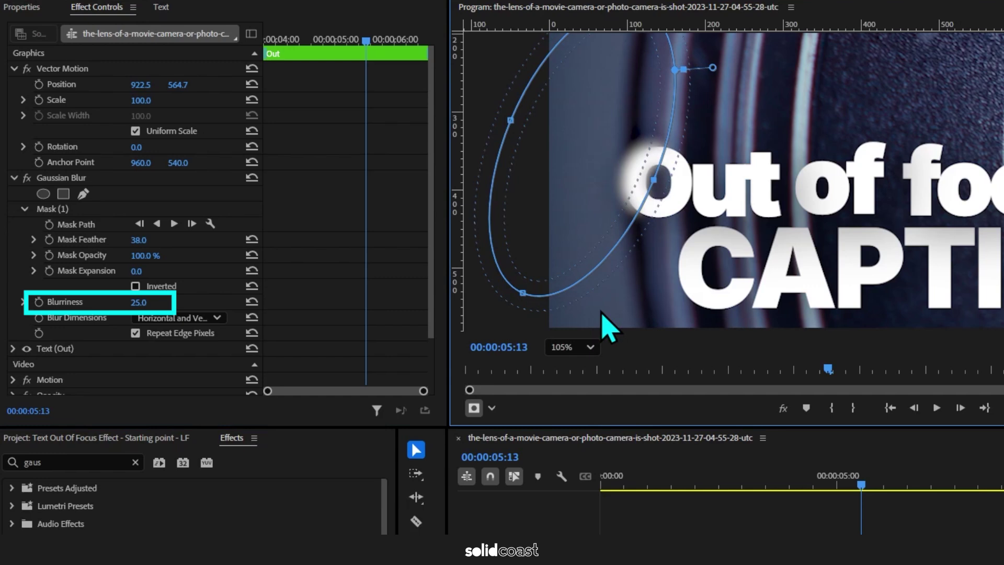
# Copy the masked Gaussian Blur from the "Out" clip and paste it onto the "effect" clip.
pyautogui.click(98, 180)
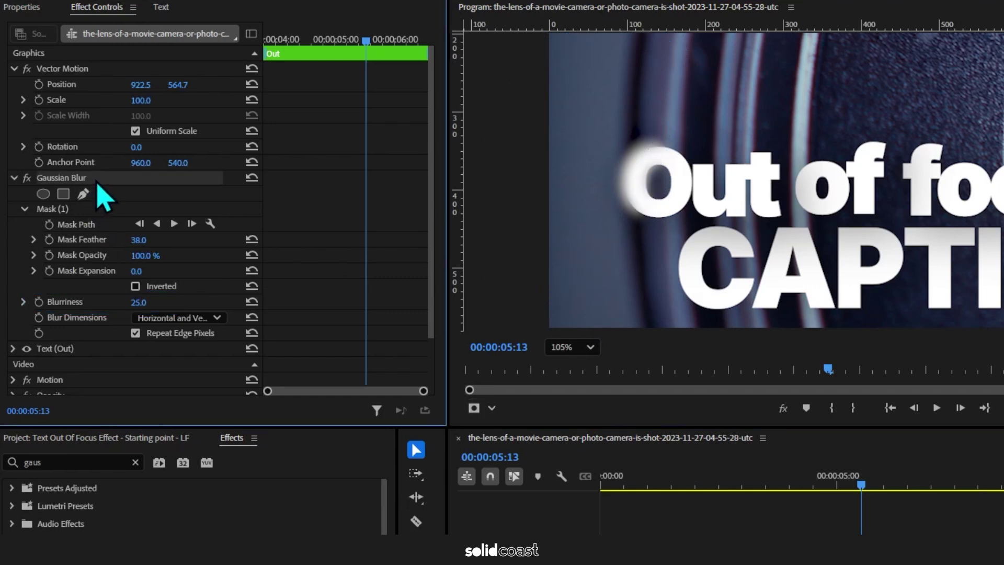
pyautogui.rightClick(97, 182)
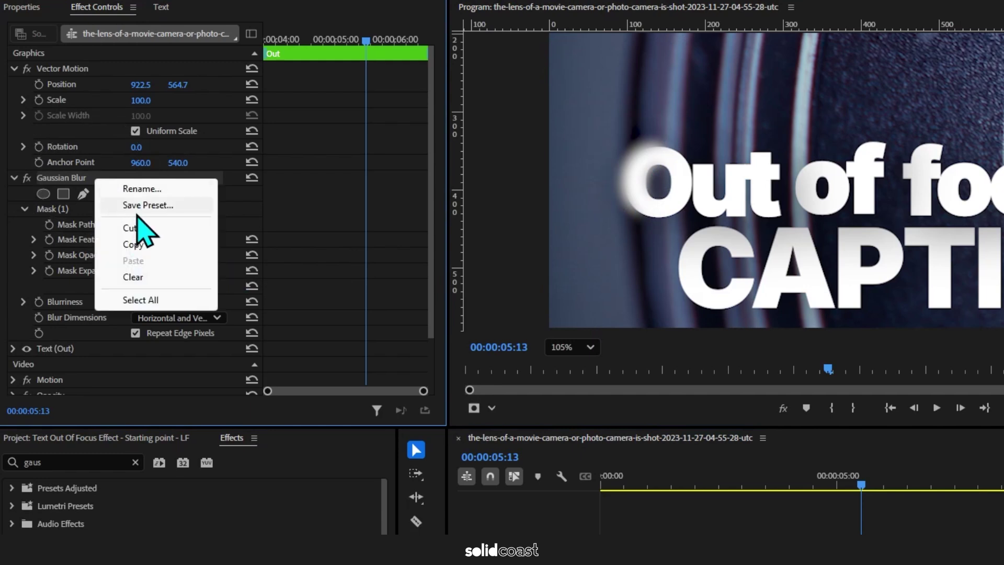
pyautogui.click(143, 247)
pyautogui.scroll(-3, 670, 236)
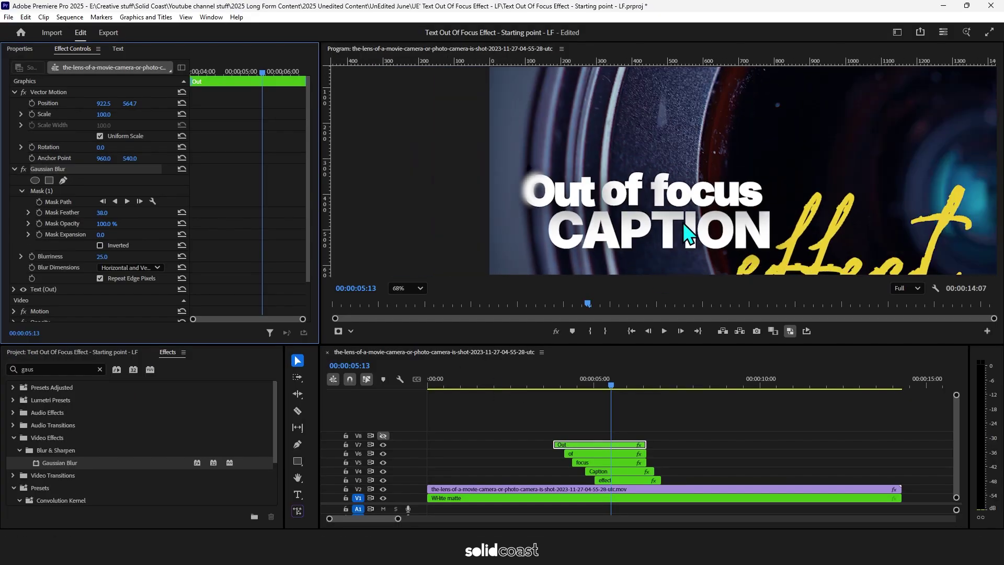
pyautogui.moveTo(682, 220); pyautogui.dragTo(515, 114)
pyautogui.click(617, 480)
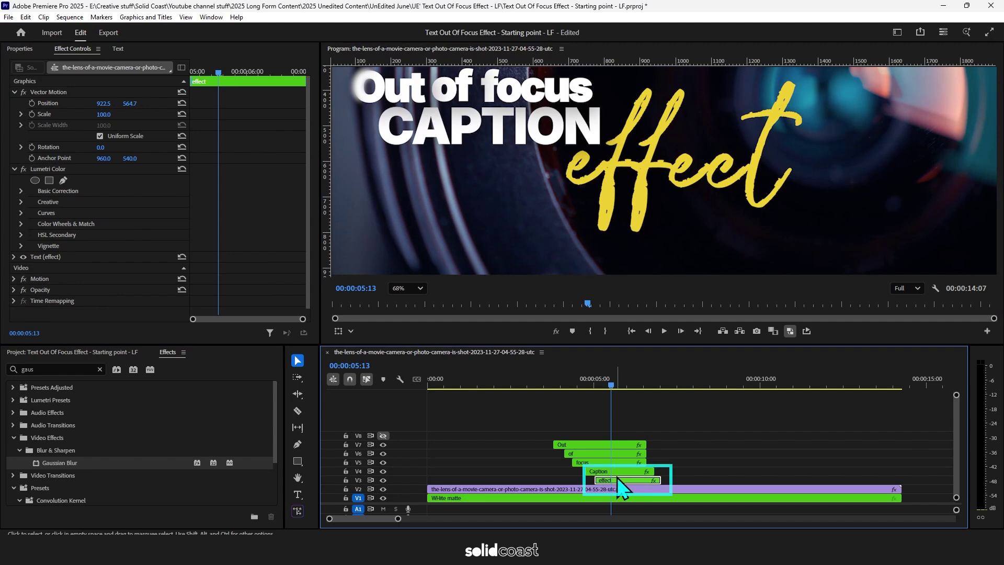
pyautogui.hotkey('ctrl', 'v')
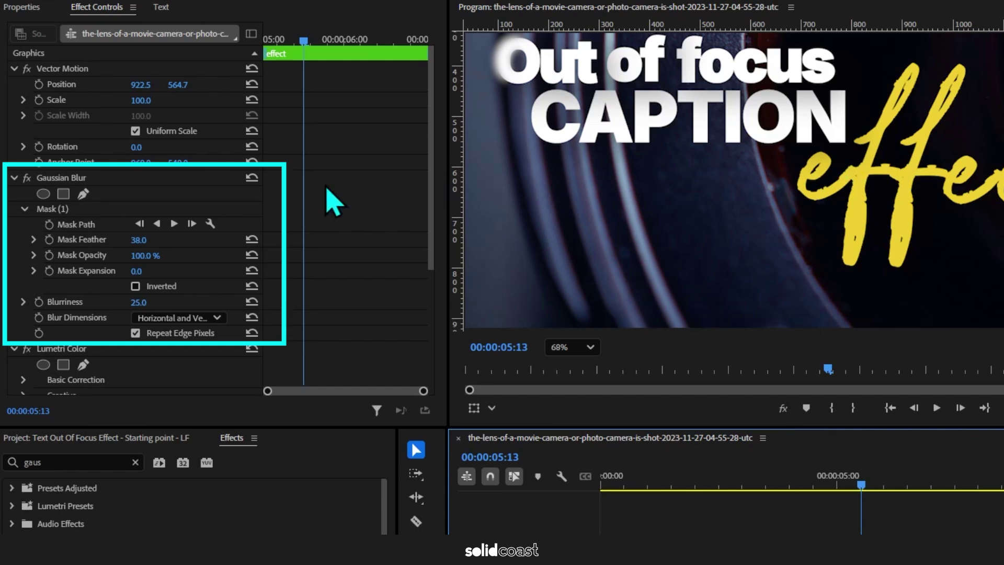
# Move the pasted blur mask onto the end of the letter t in "effect", and play back the caption from 00:00:03:20.
pyautogui.click(183, 209)
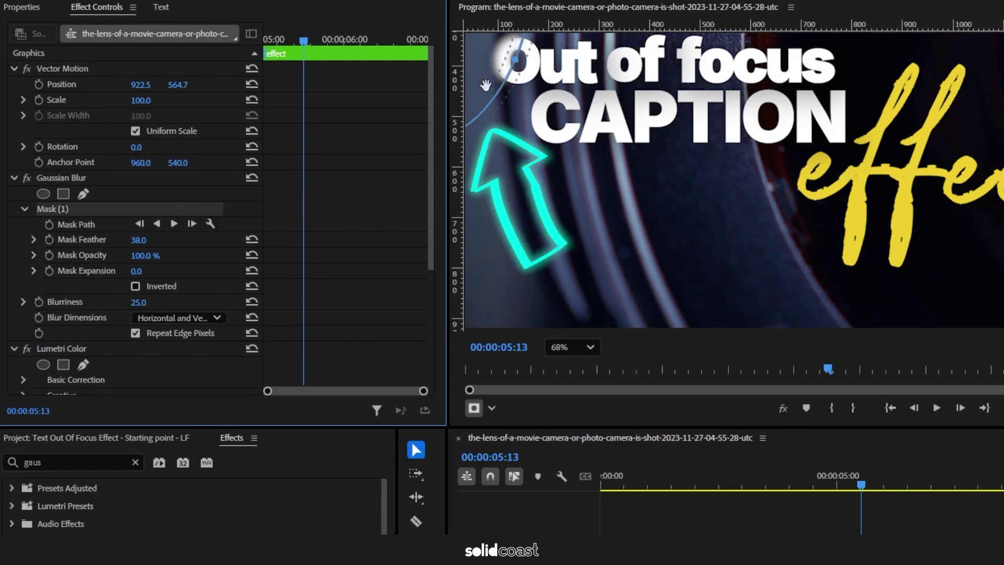
pyautogui.moveTo(485, 85); pyautogui.dragTo(631, 158)
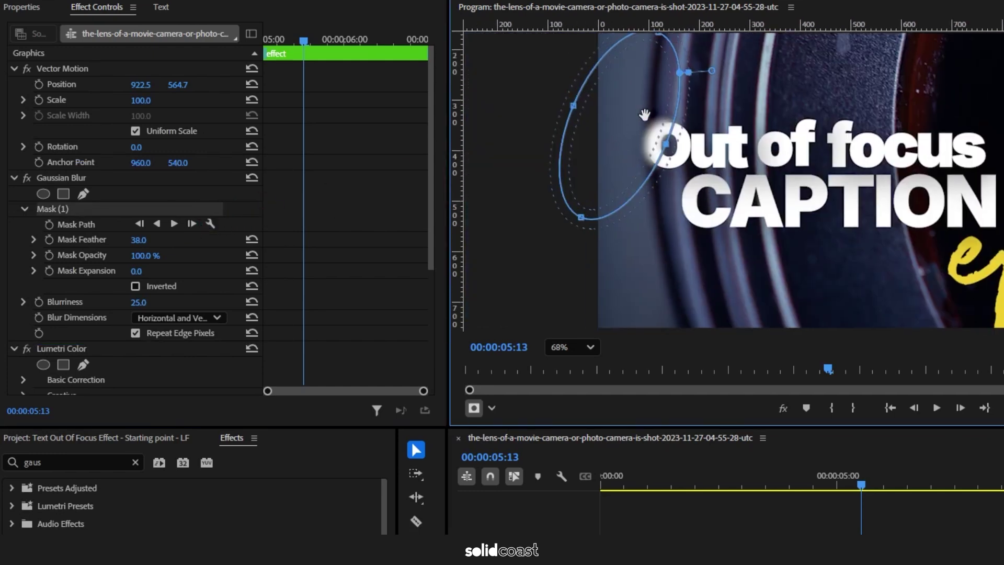
pyautogui.moveTo(644, 115); pyautogui.dragTo(968, 221)
pyautogui.scroll(-2, 832, 201)
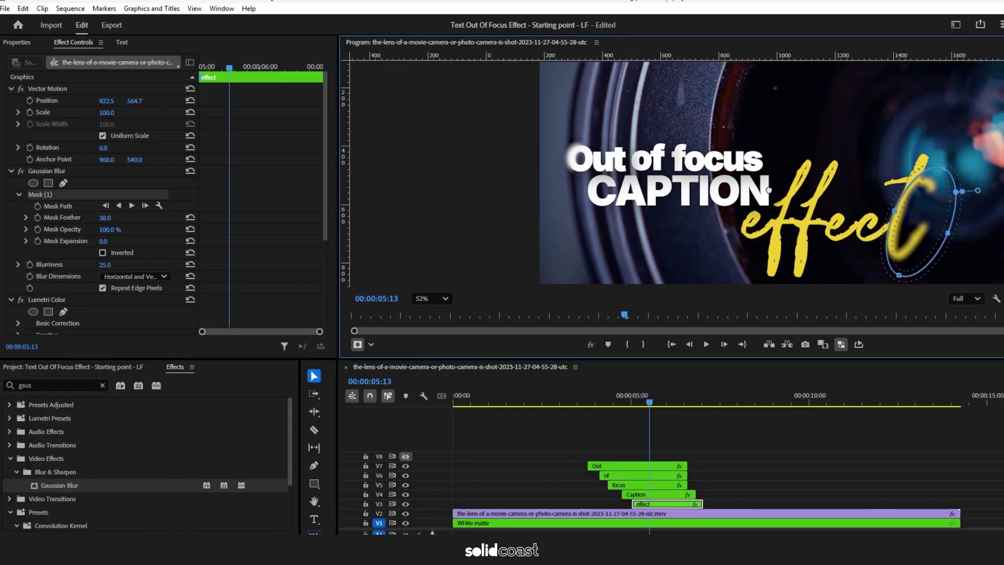
pyautogui.moveTo(768, 190); pyautogui.dragTo(587, 147)
pyautogui.moveTo(759, 169); pyautogui.dragTo(767, 175)
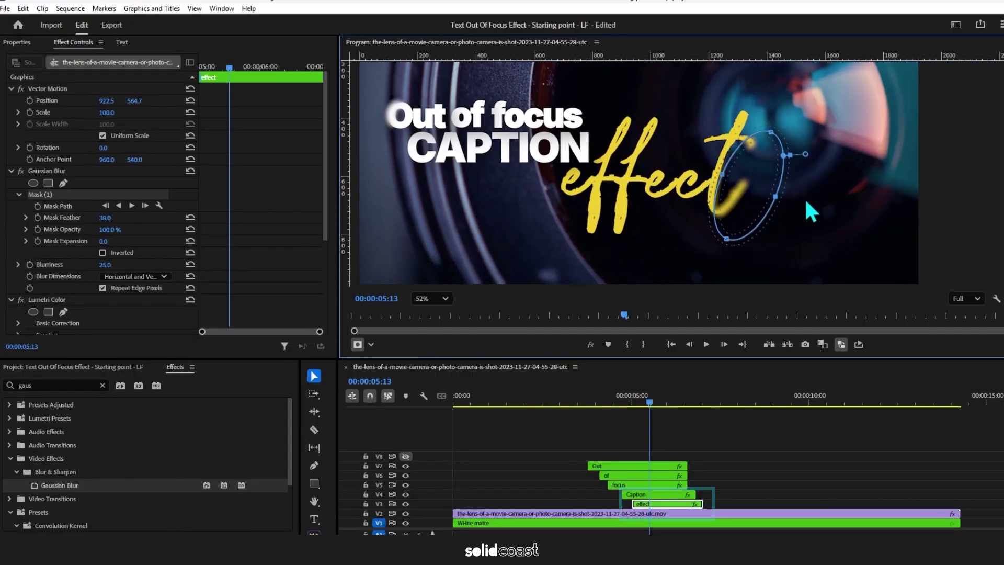
pyautogui.moveTo(649, 402); pyautogui.dragTo(590, 406)
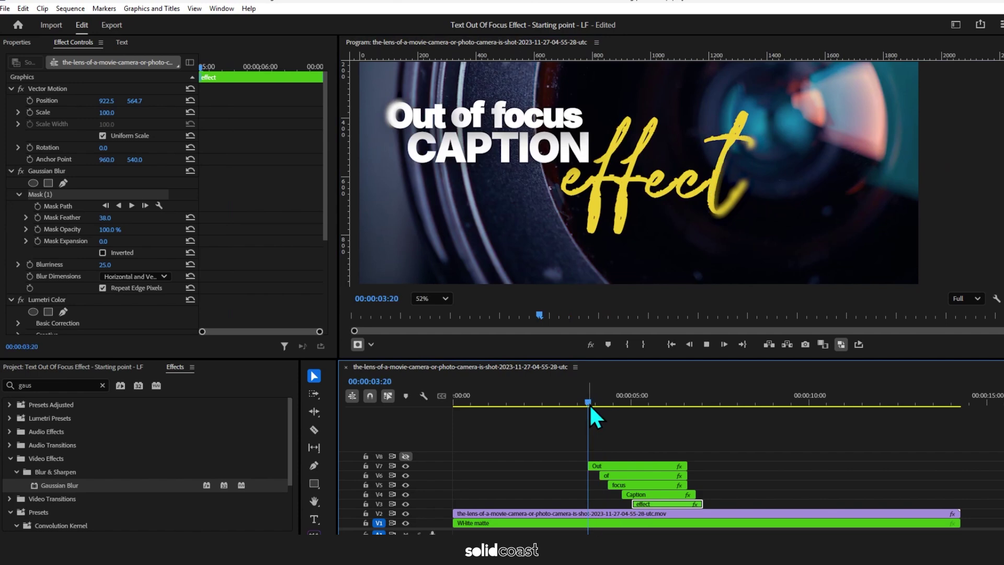
pyautogui.press('space')
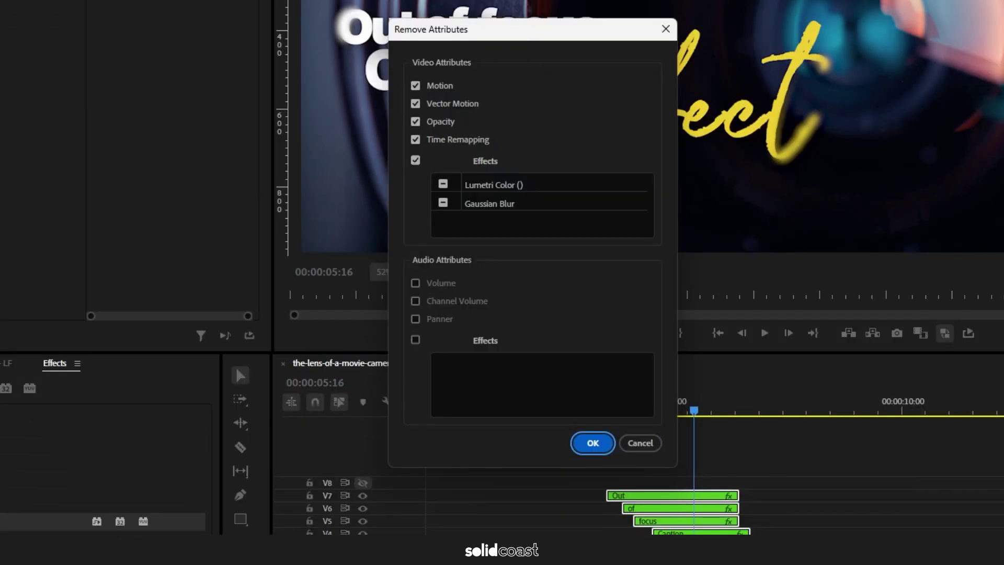
# Remove the Lumetri Color and Gaussian Blur effects from the caption clips, excluding Motion, Vector Motion, Opacity and Time Remapping from the removal.
pyautogui.click(494, 207)
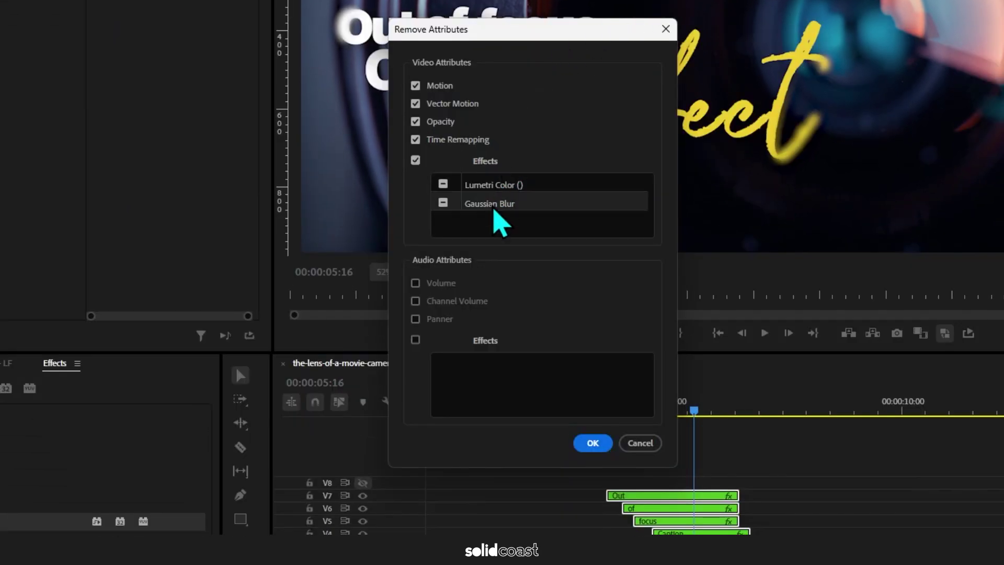
pyautogui.click(415, 139)
pyautogui.click(415, 121)
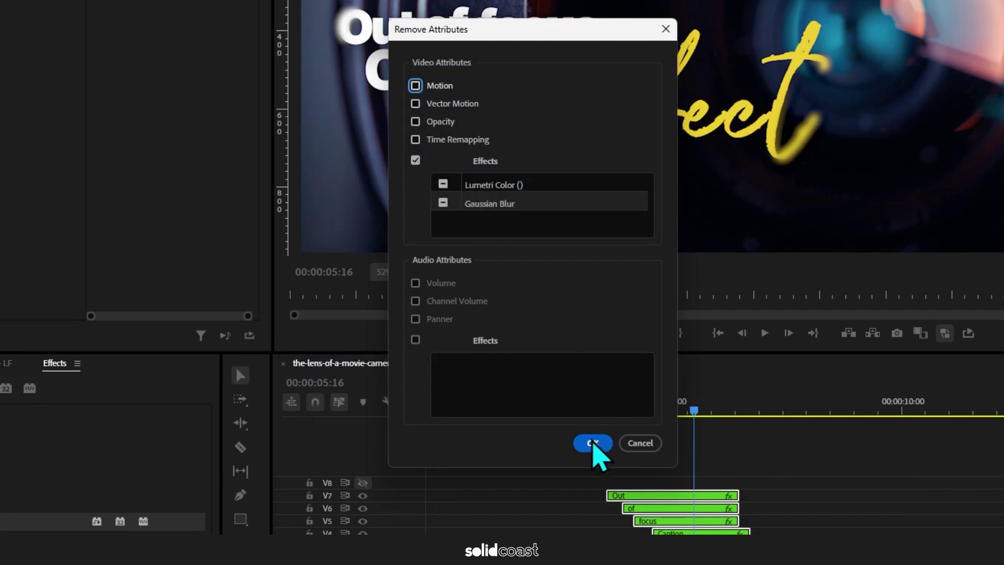
pyautogui.click(593, 443)
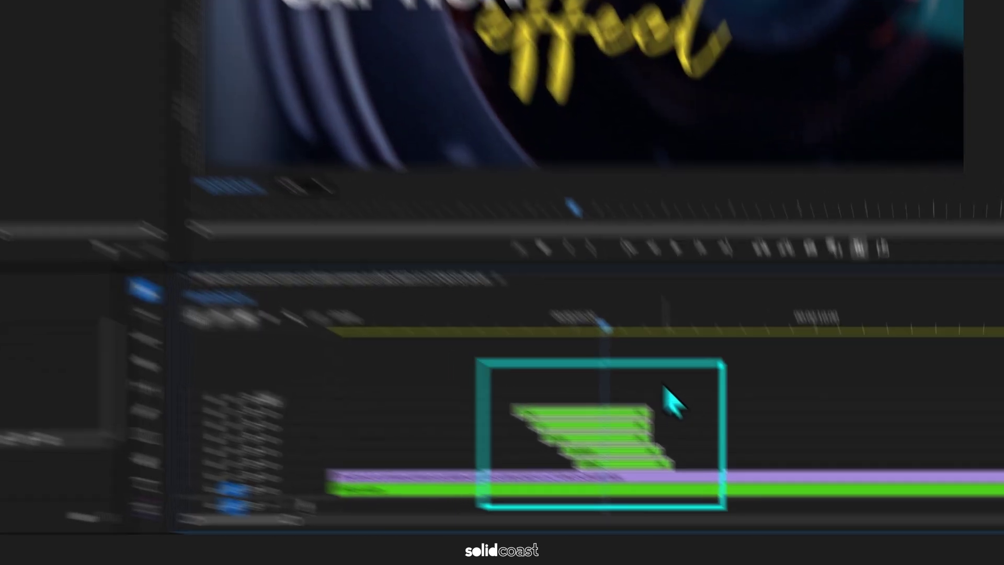
# Nest the five selected caption clips into one sequence named "Caption Nest".
pyautogui.rightClick(625, 439)
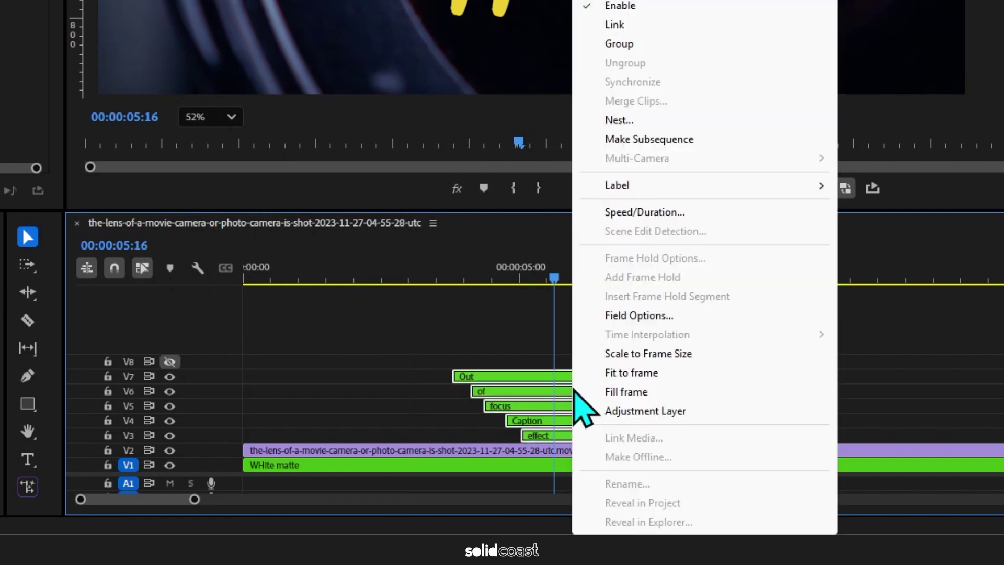
pyautogui.click(607, 121)
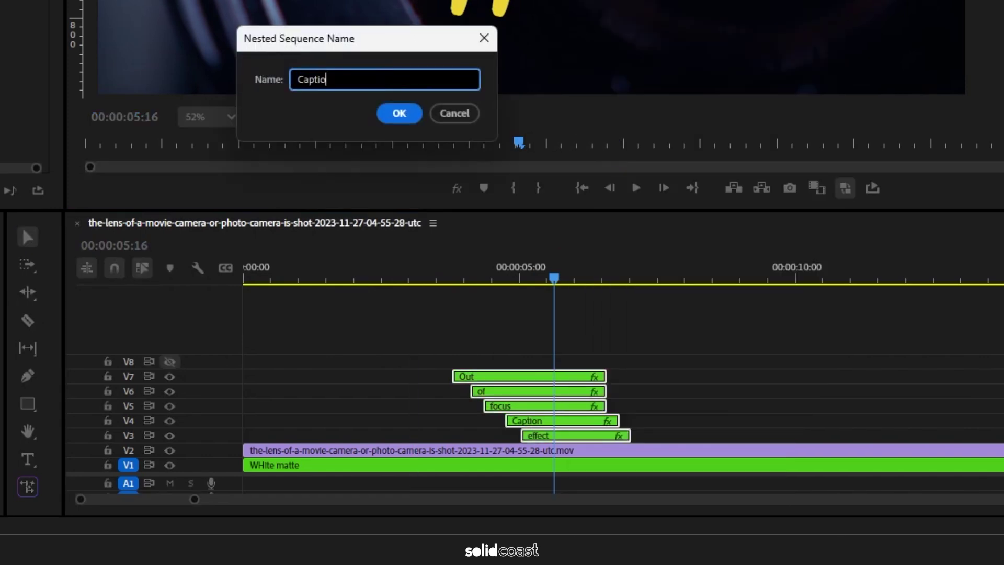
pyautogui.write('Caption Nest')
pyautogui.press('Return')
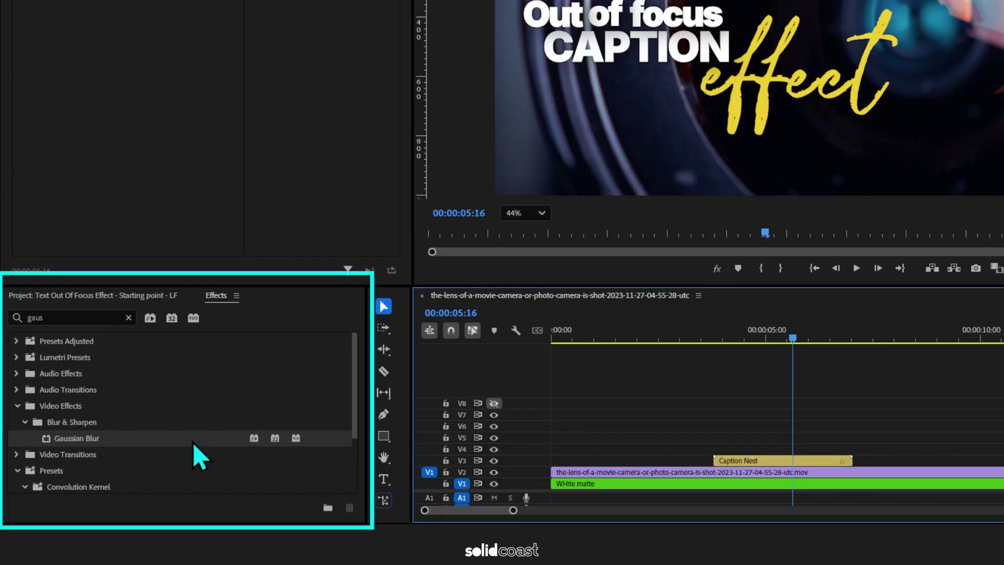
# Apply Gaussian Blur to the Caption Nest clip with an elliptical mask and a blurriness of 42.
pyautogui.moveTo(150, 462); pyautogui.dragTo(607, 449)
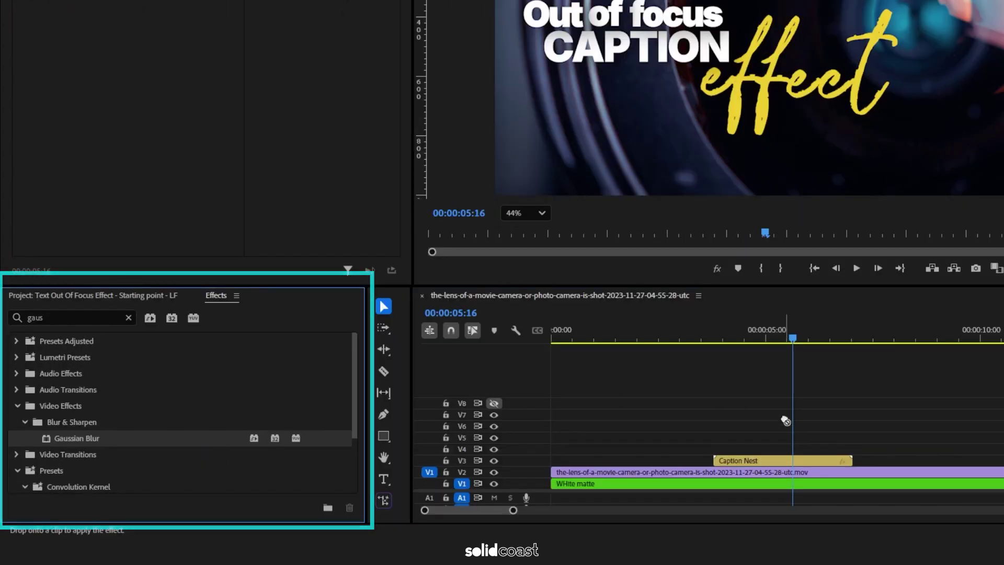
pyautogui.moveTo(785, 420); pyautogui.dragTo(779, 463)
pyautogui.click(43, 19)
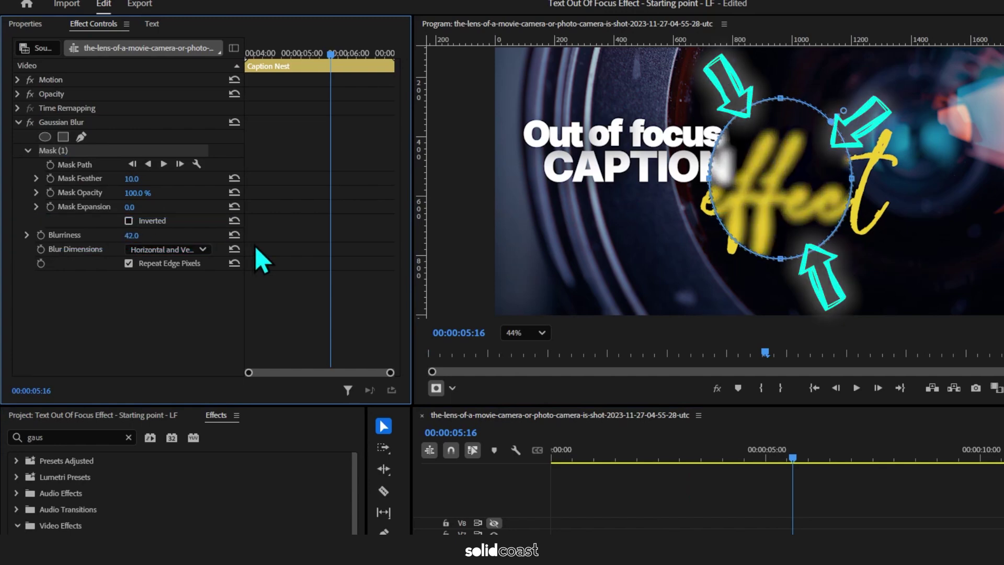
# Invert the Gaussian Blur mask and stretch its ellipse around the caption so only the outer letters stay blurred, with a softer feathered edge.
pyautogui.click(129, 220)
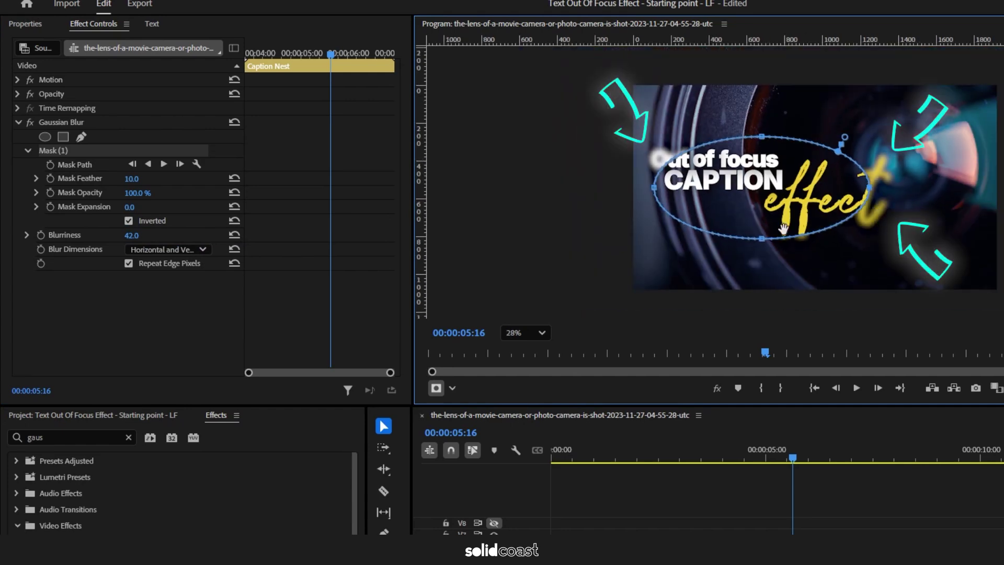
pyautogui.moveTo(761, 137); pyautogui.dragTo(764, 82)
pyautogui.moveTo(766, 237); pyautogui.dragTo(765, 252)
pyautogui.moveTo(822, 216); pyautogui.dragTo(829, 220)
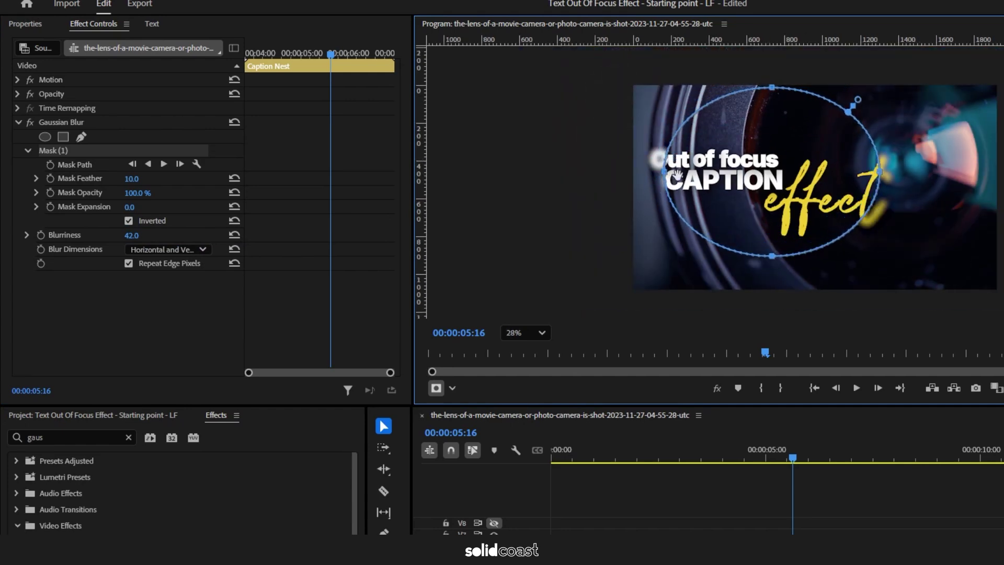
pyautogui.moveTo(857, 99); pyautogui.dragTo(861, 94)
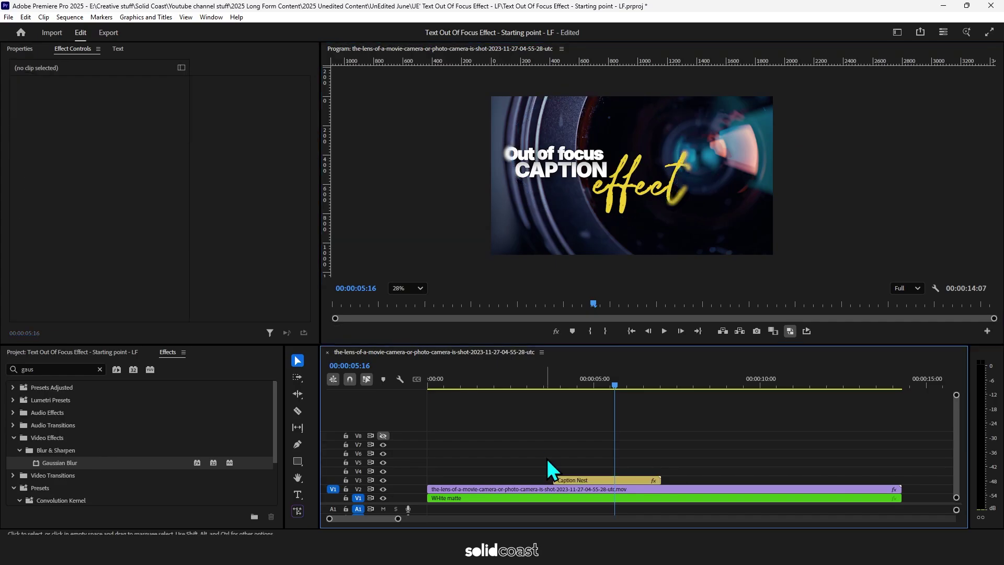
# Play back the main sequence from the start of the Caption Nest clip to check the masked blur.
pyautogui.scroll(4, 627, 208)
pyautogui.click(550, 386)
pyautogui.press('space')
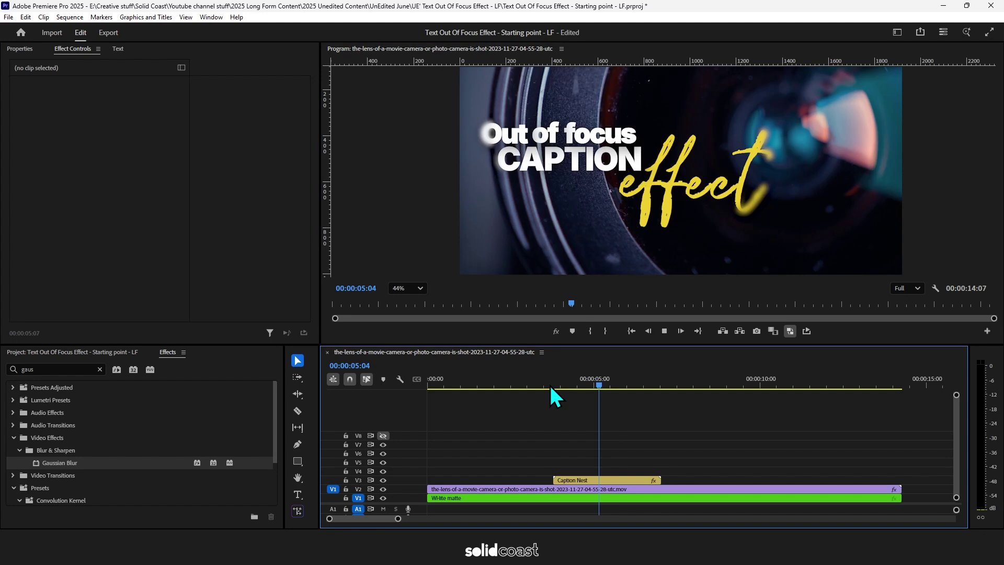
pyautogui.press('space')
# Open the Caption Nest sequence, apply the "SC - TEXT - SMOOTH UP - Scaled" preset to all five word clips, and play back the animation.
pyautogui.doubleClick(592, 478)
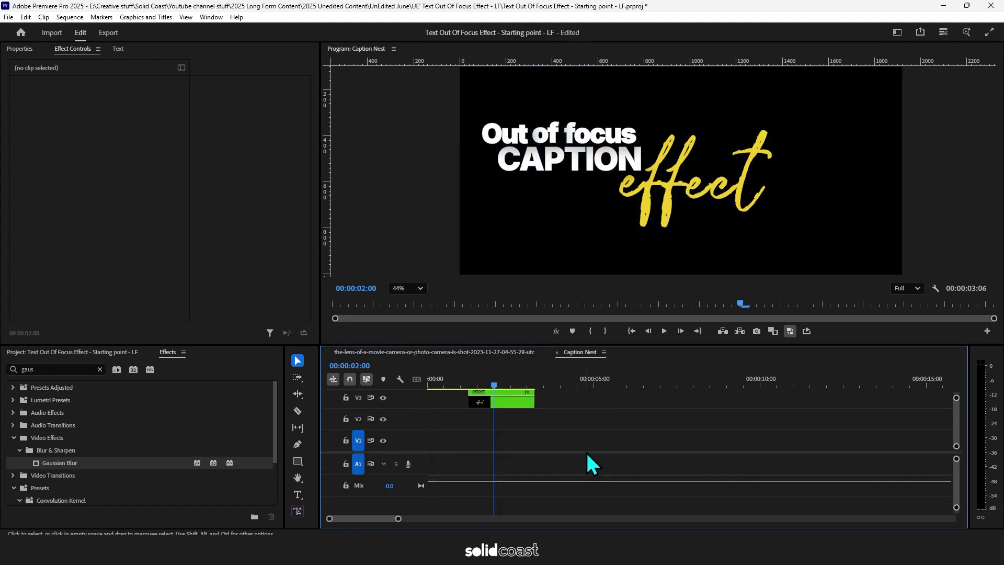
pyautogui.hotkey('shift', '-')
pyautogui.moveTo(502, 440); pyautogui.dragTo(444, 391)
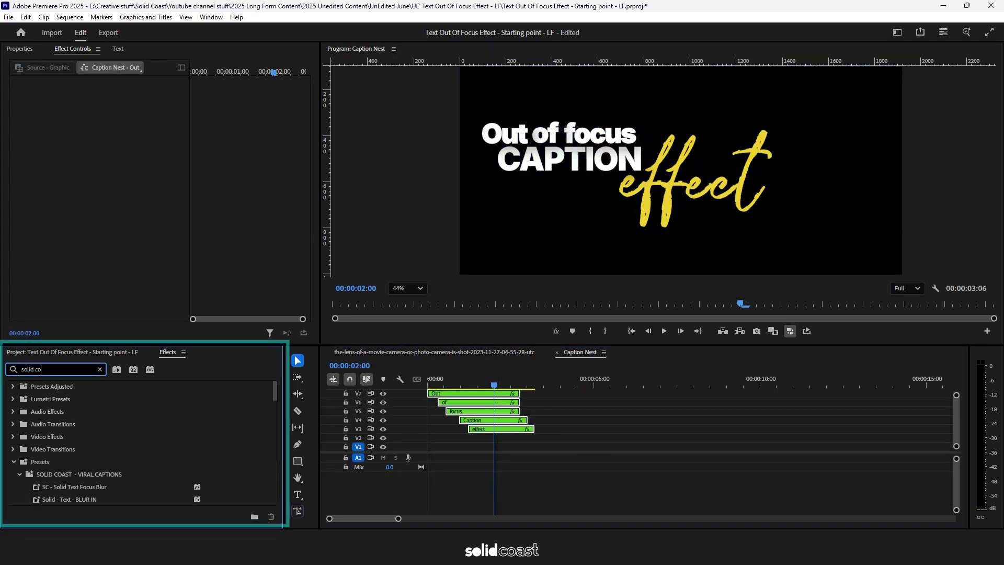
pyautogui.scroll(-10, 148, 469)
pyautogui.moveTo(136, 477); pyautogui.dragTo(422, 384)
pyautogui.press('space')
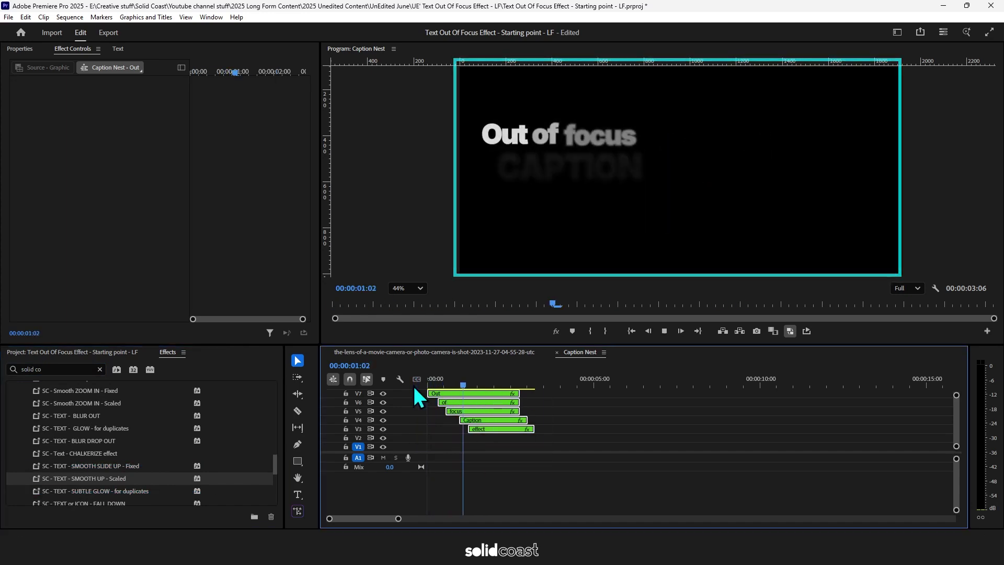
pyautogui.press('space')
# Apply the "SC - TEXT - BLUR OUT" preset to the five word clips, play back the nest, and return to the main sequence.
pyautogui.click(96, 416)
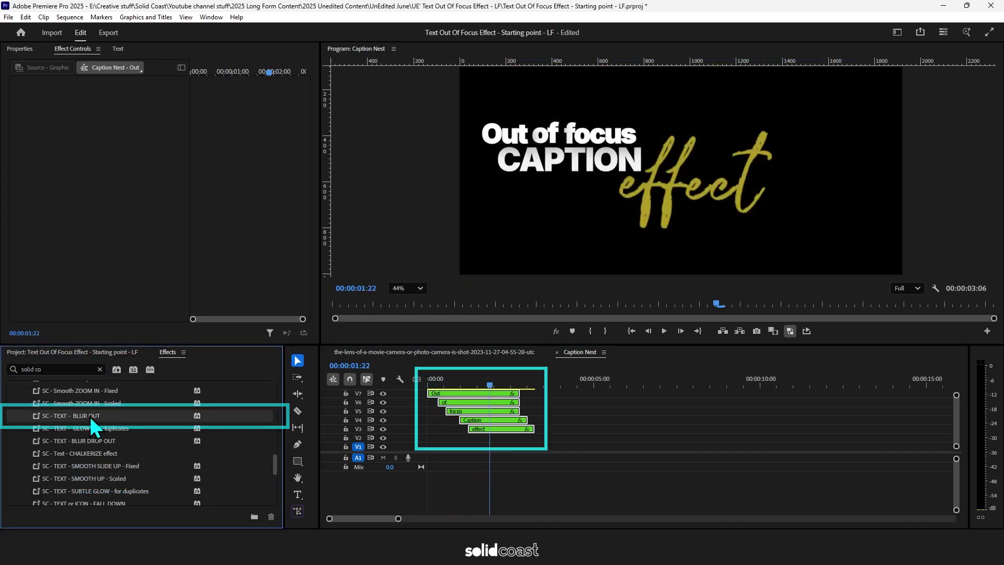
pyautogui.click(418, 382)
pyautogui.press('space')
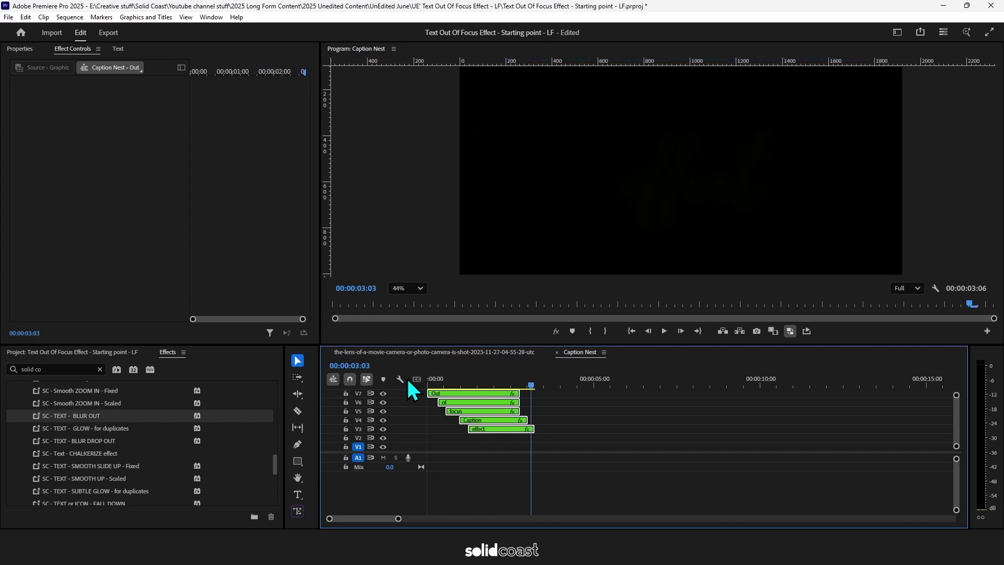
pyautogui.click(365, 351)
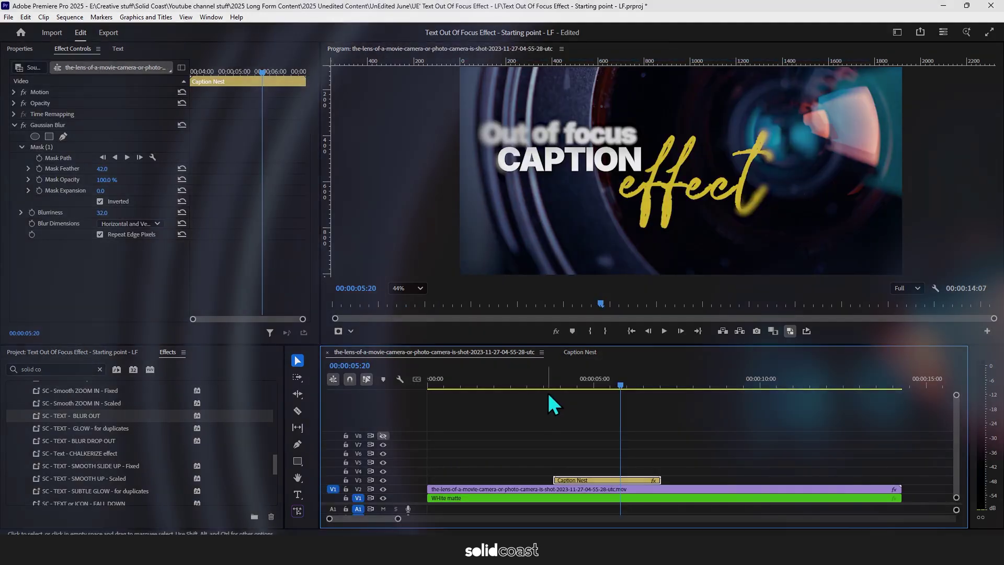